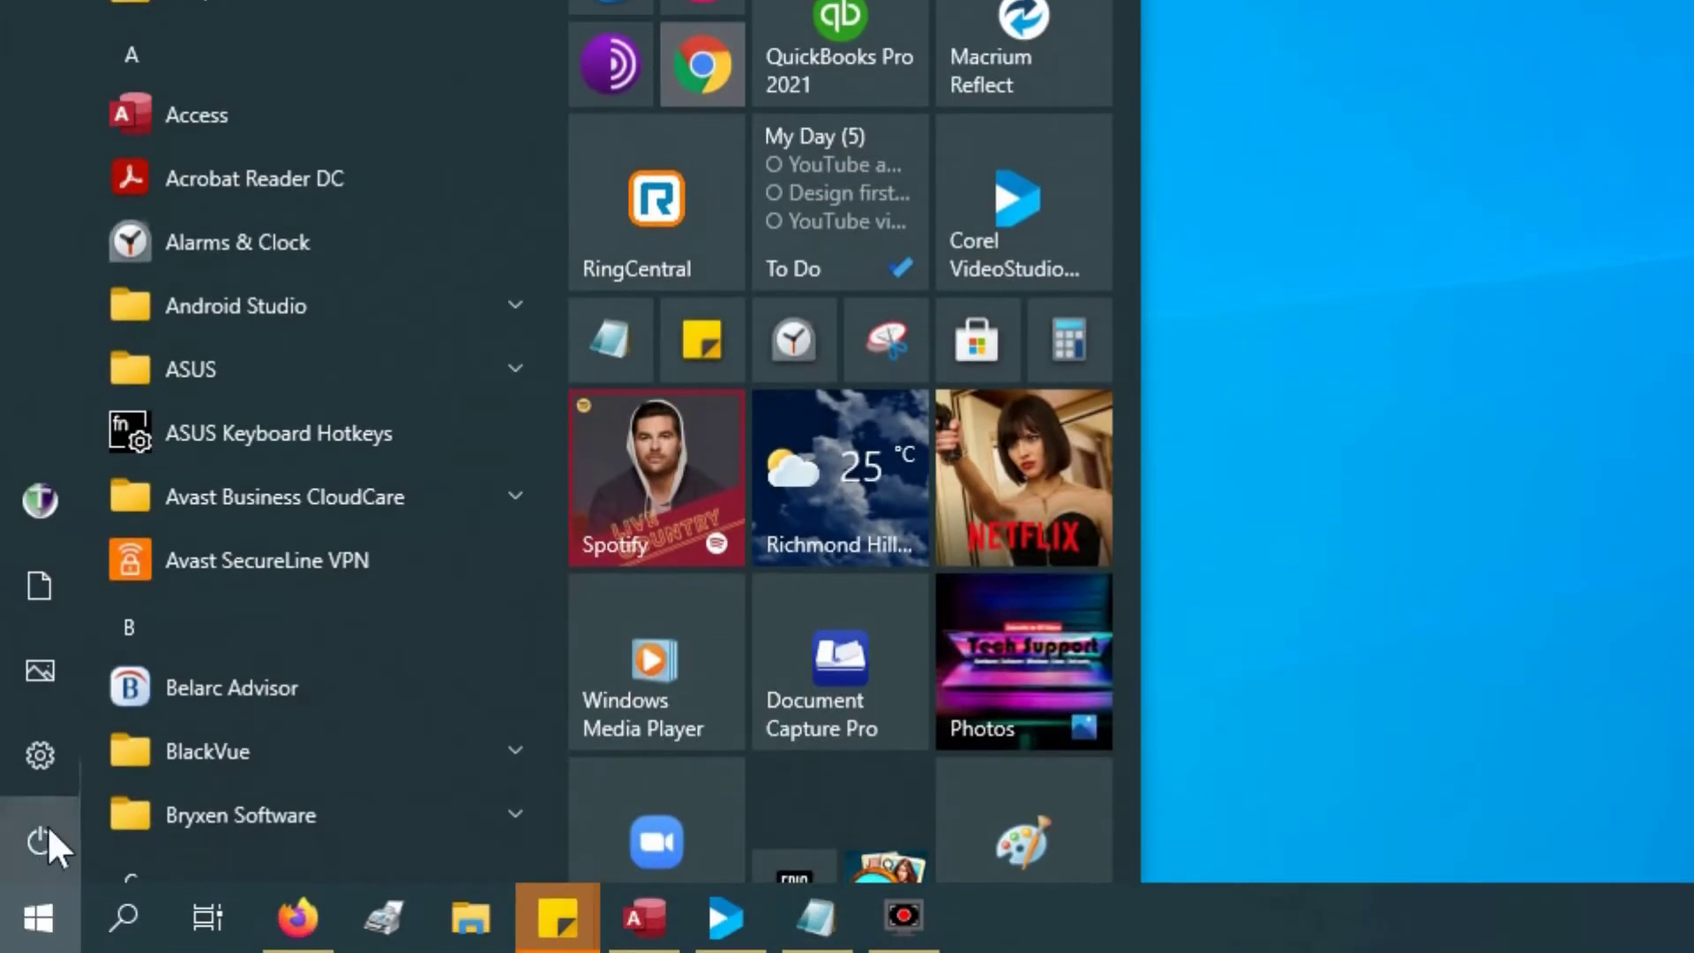
- Reach Control Panel Power Options (Balanced plan) through Settings > System > Power & sleep > Additional power settings
left_click(42, 752)
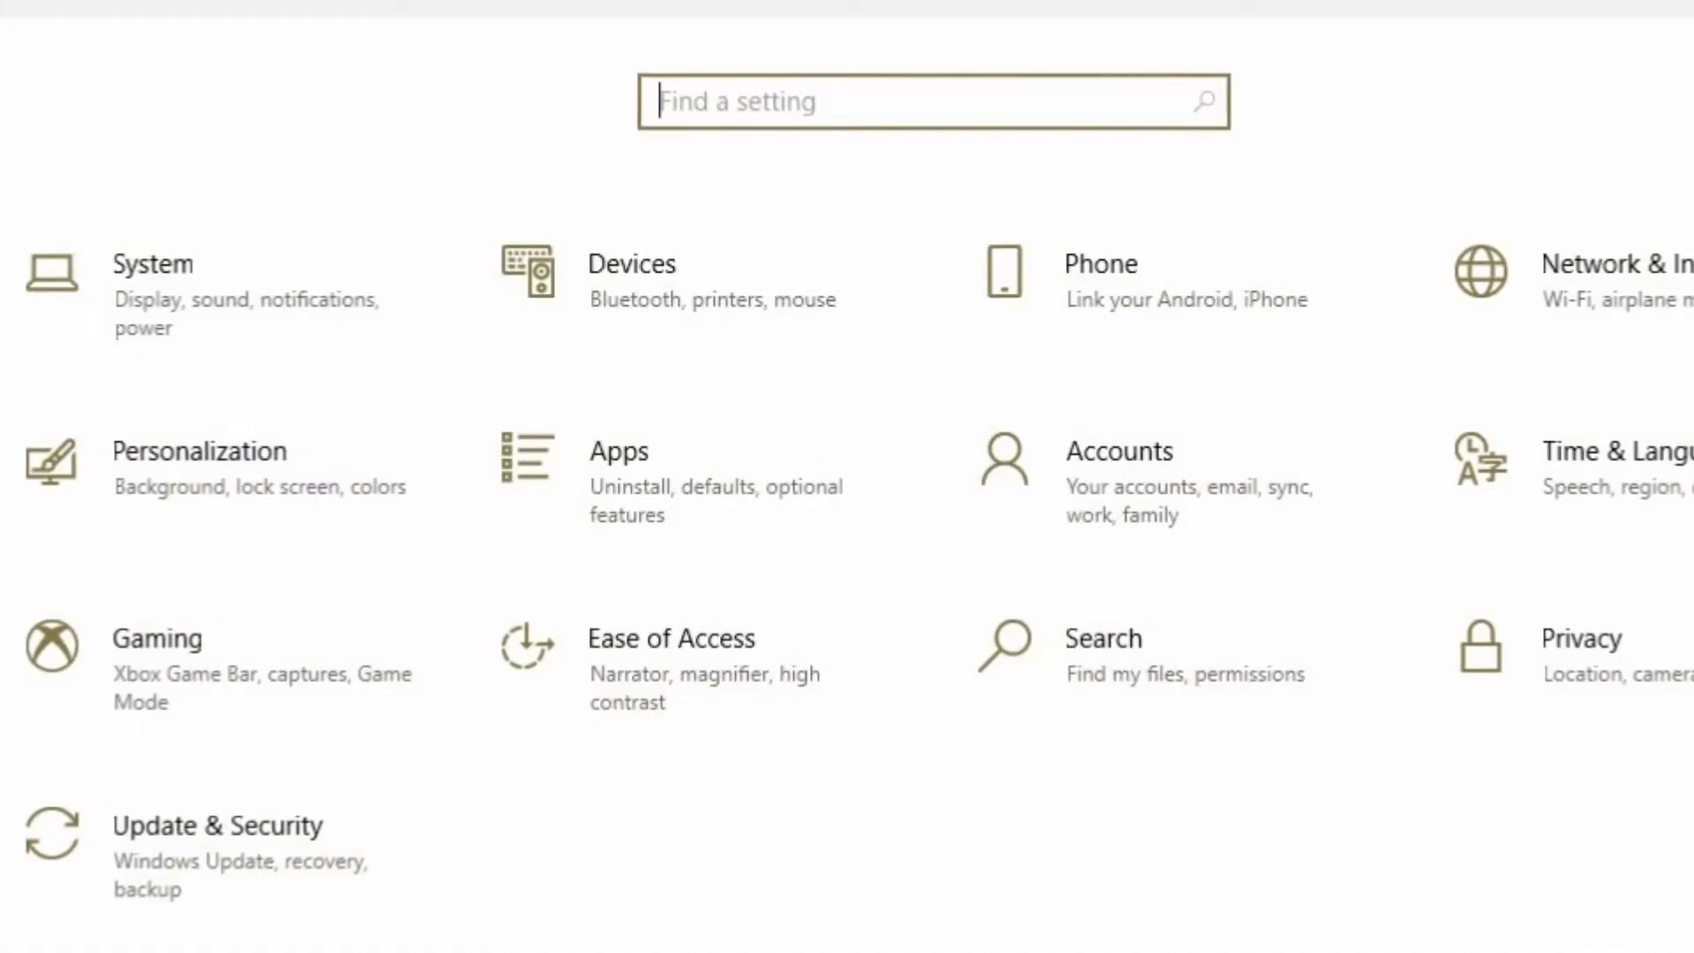
left_click(183, 320)
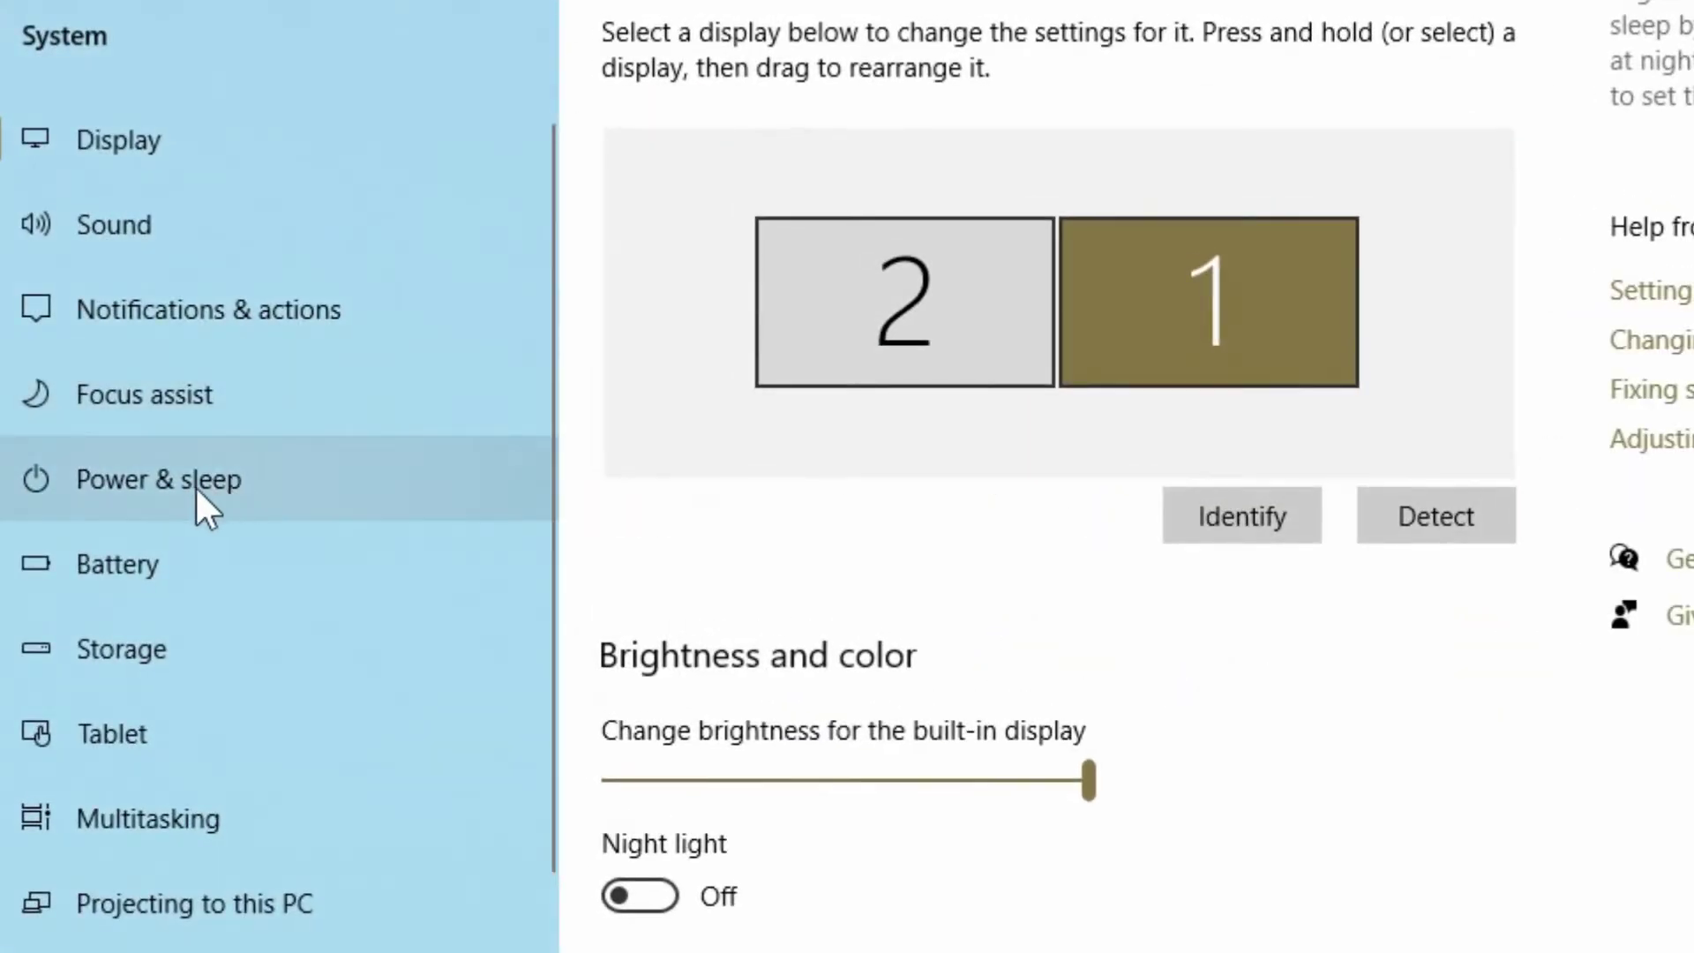
left_click(187, 483)
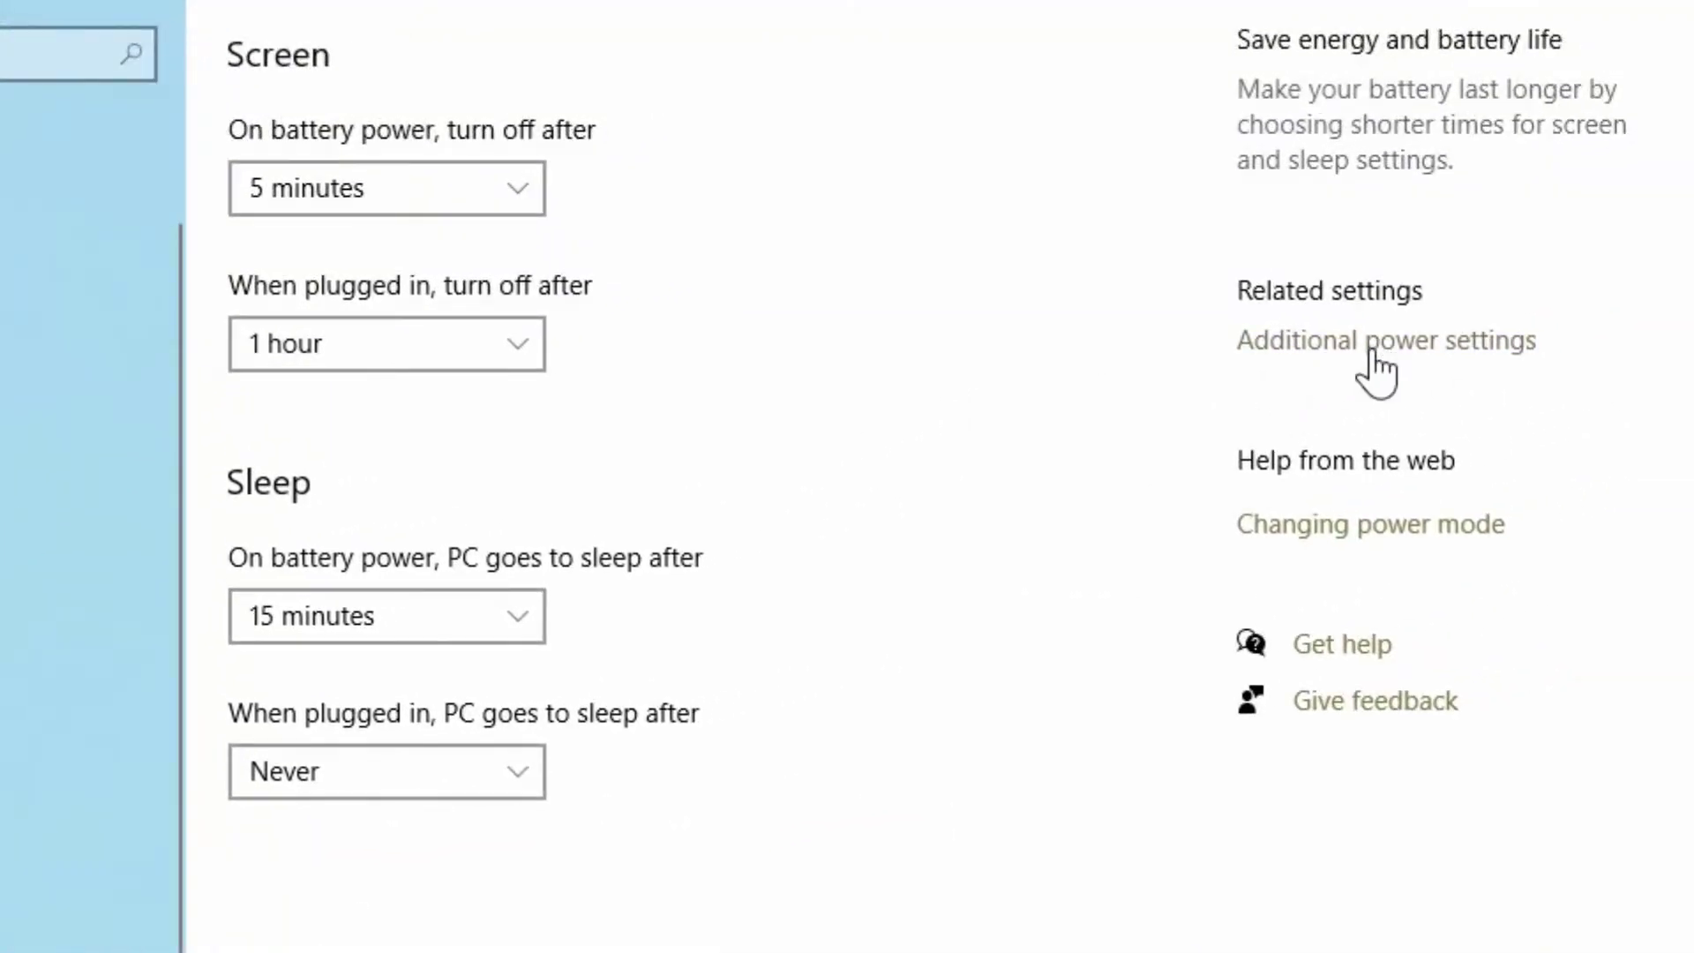
left_click(1370, 352)
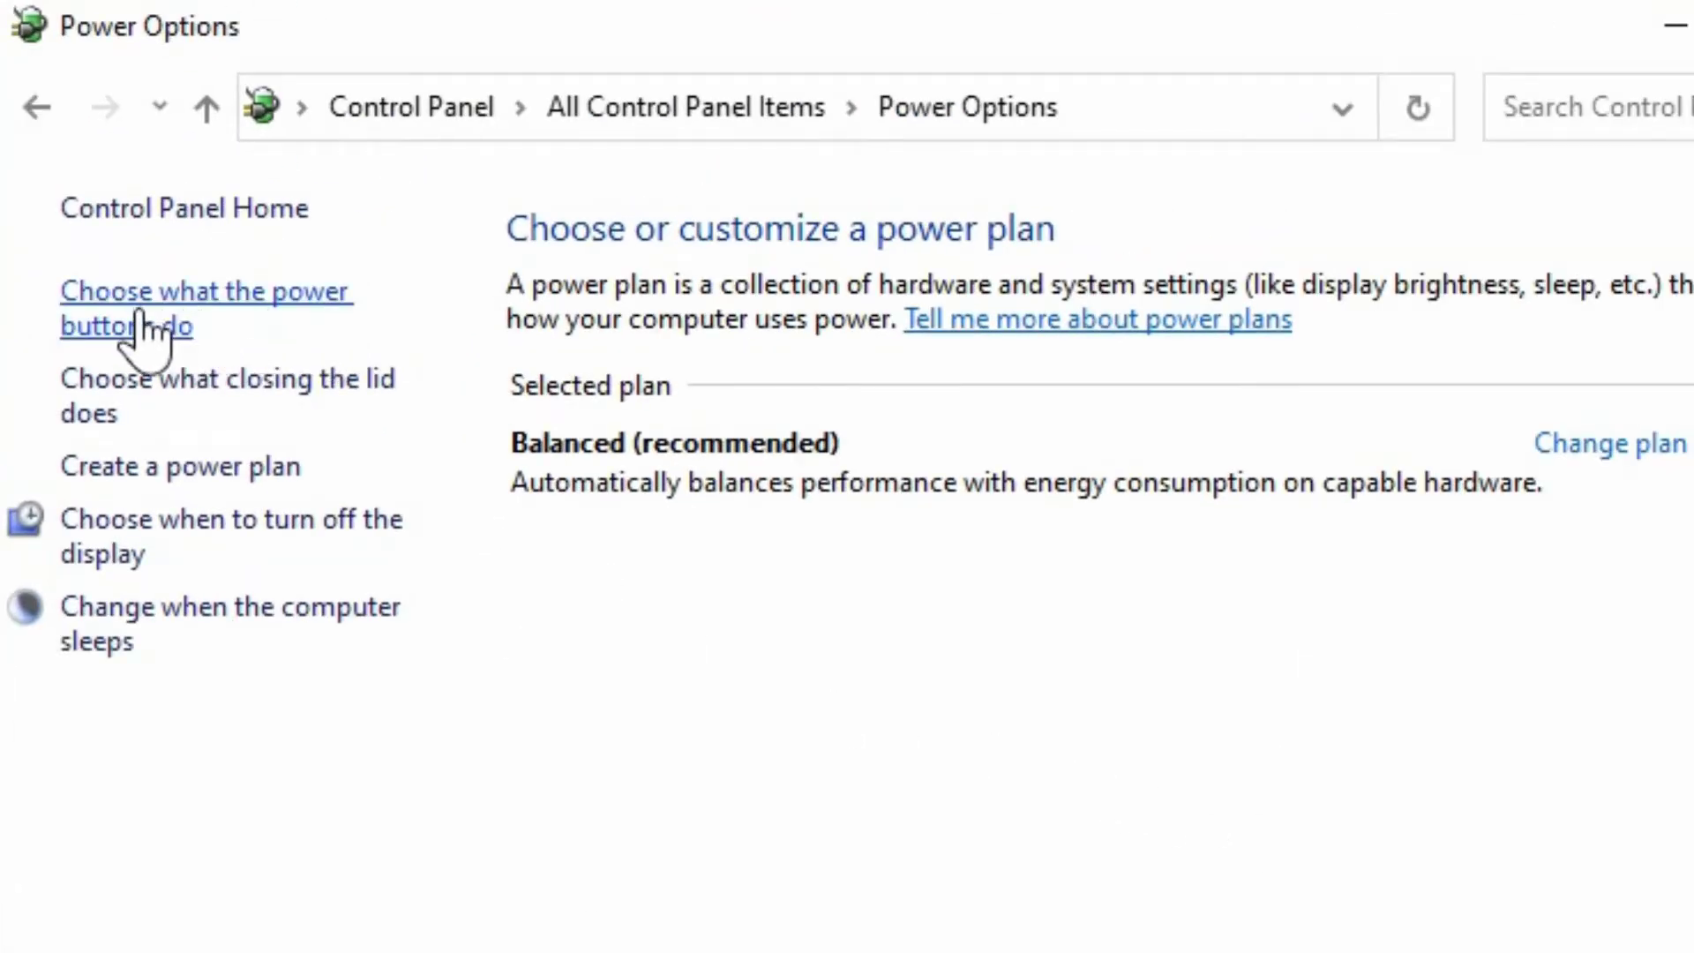
- Open 'Choose what the power buttons do' and review the on-battery power-button choices, keeping Shut down
left_click(271, 319)
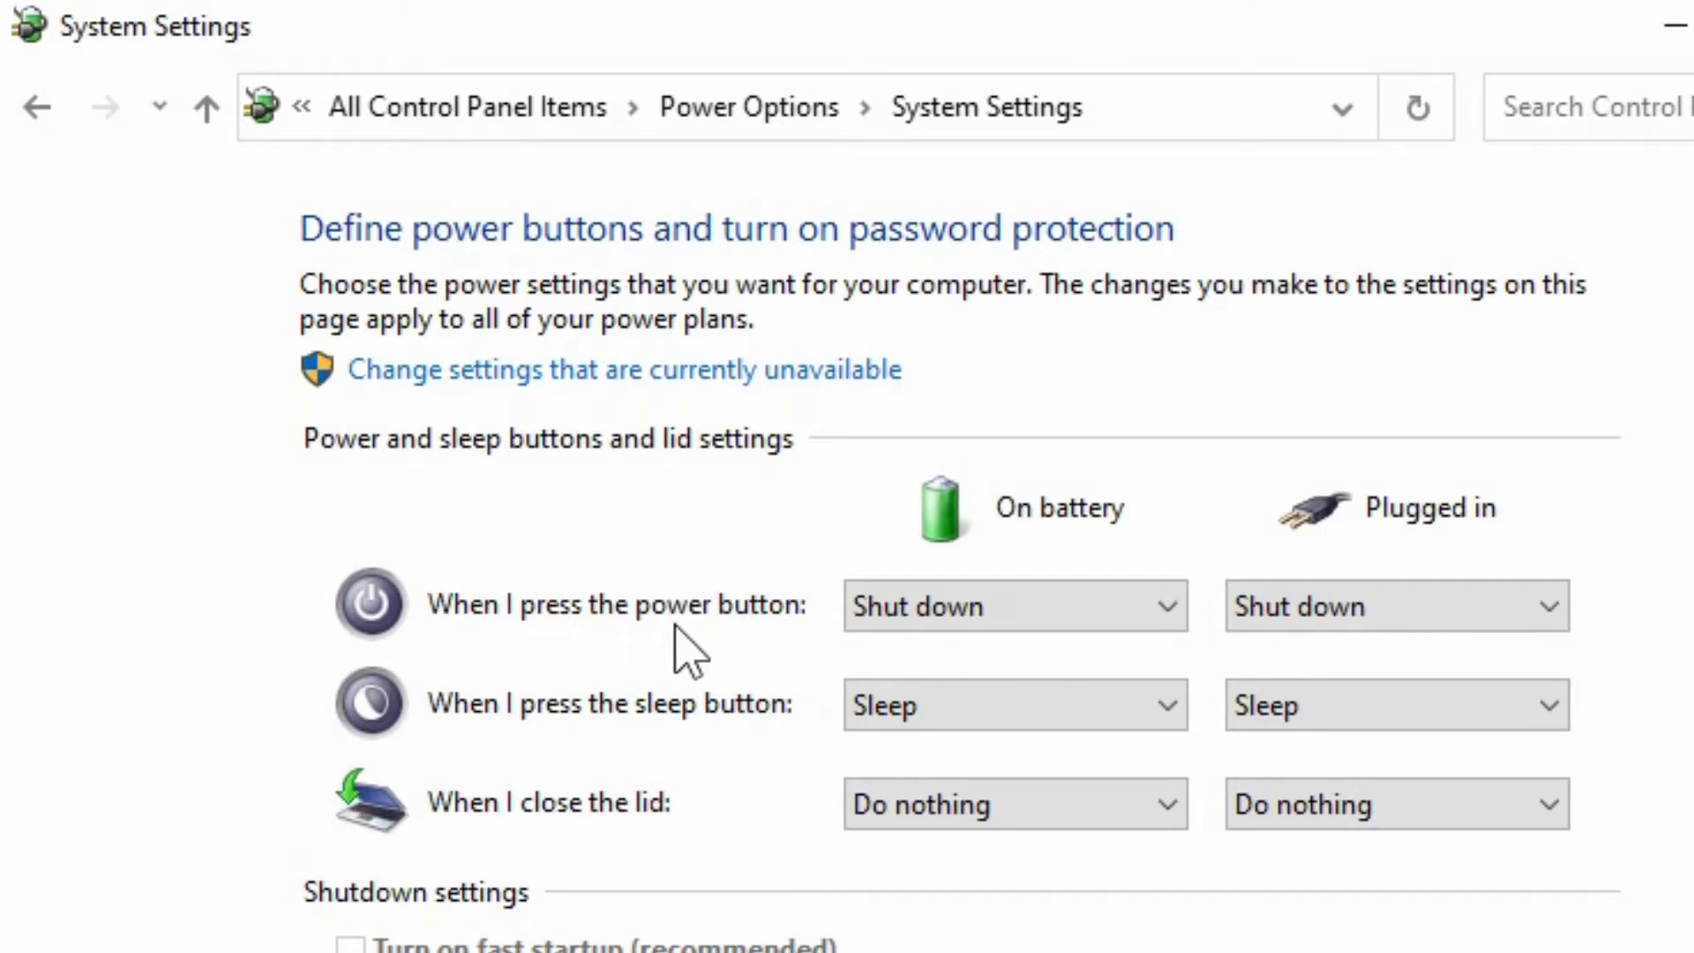
left_click(937, 620)
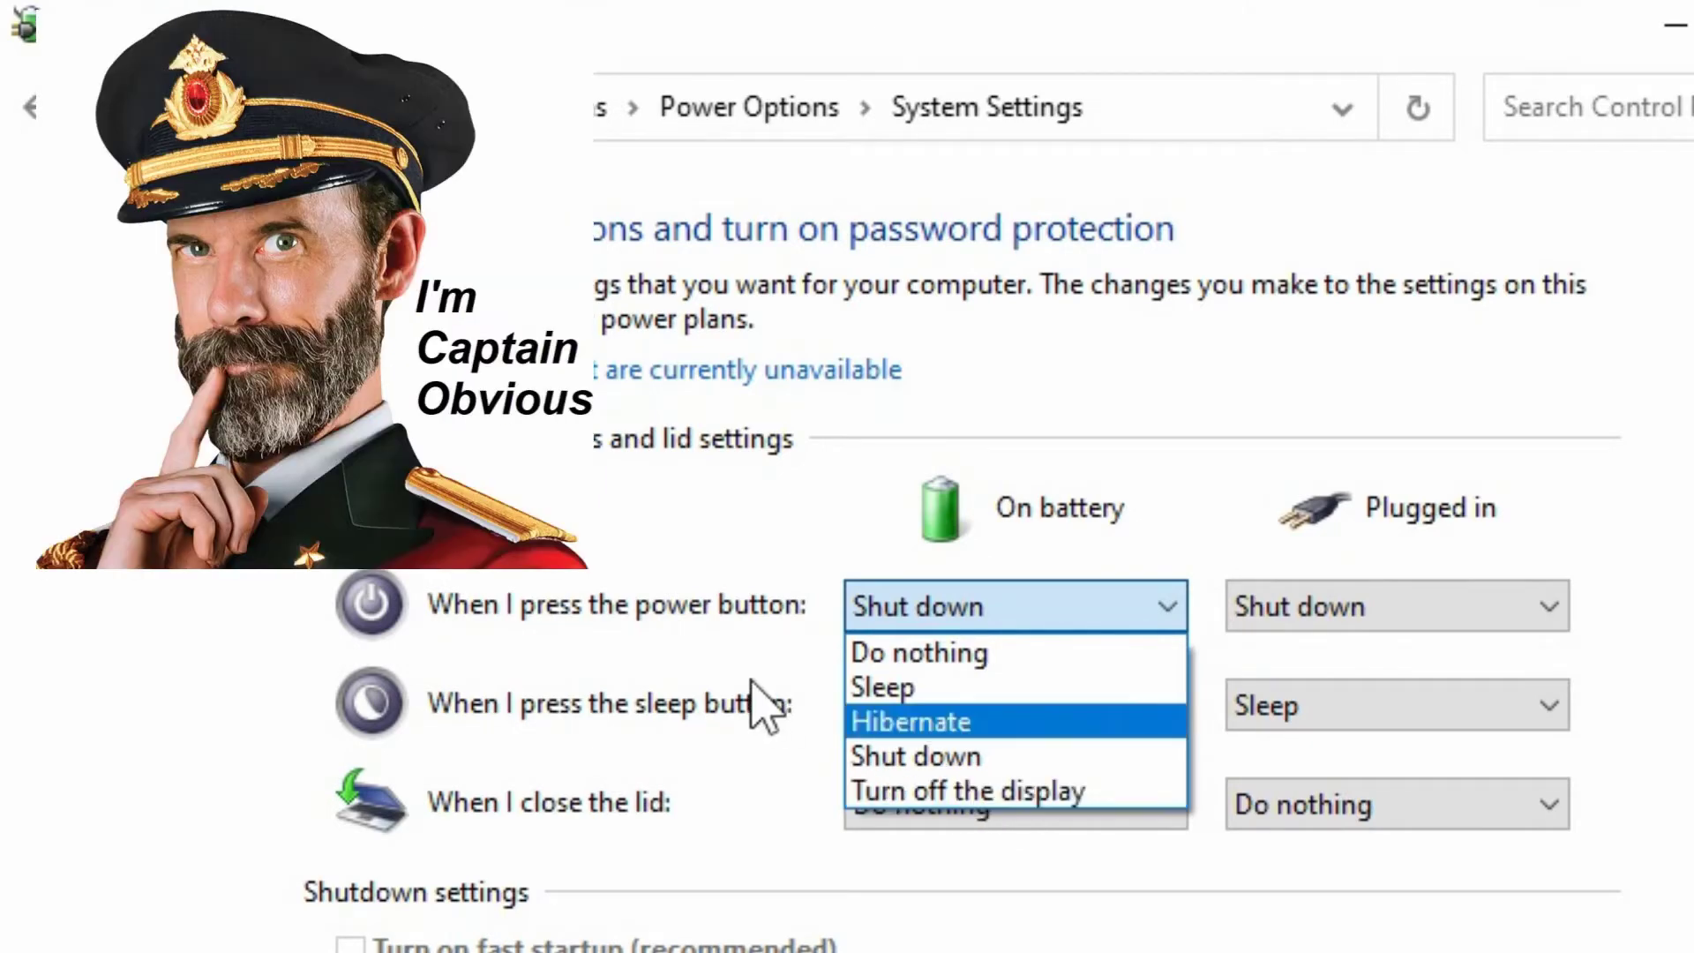
left_click(739, 650)
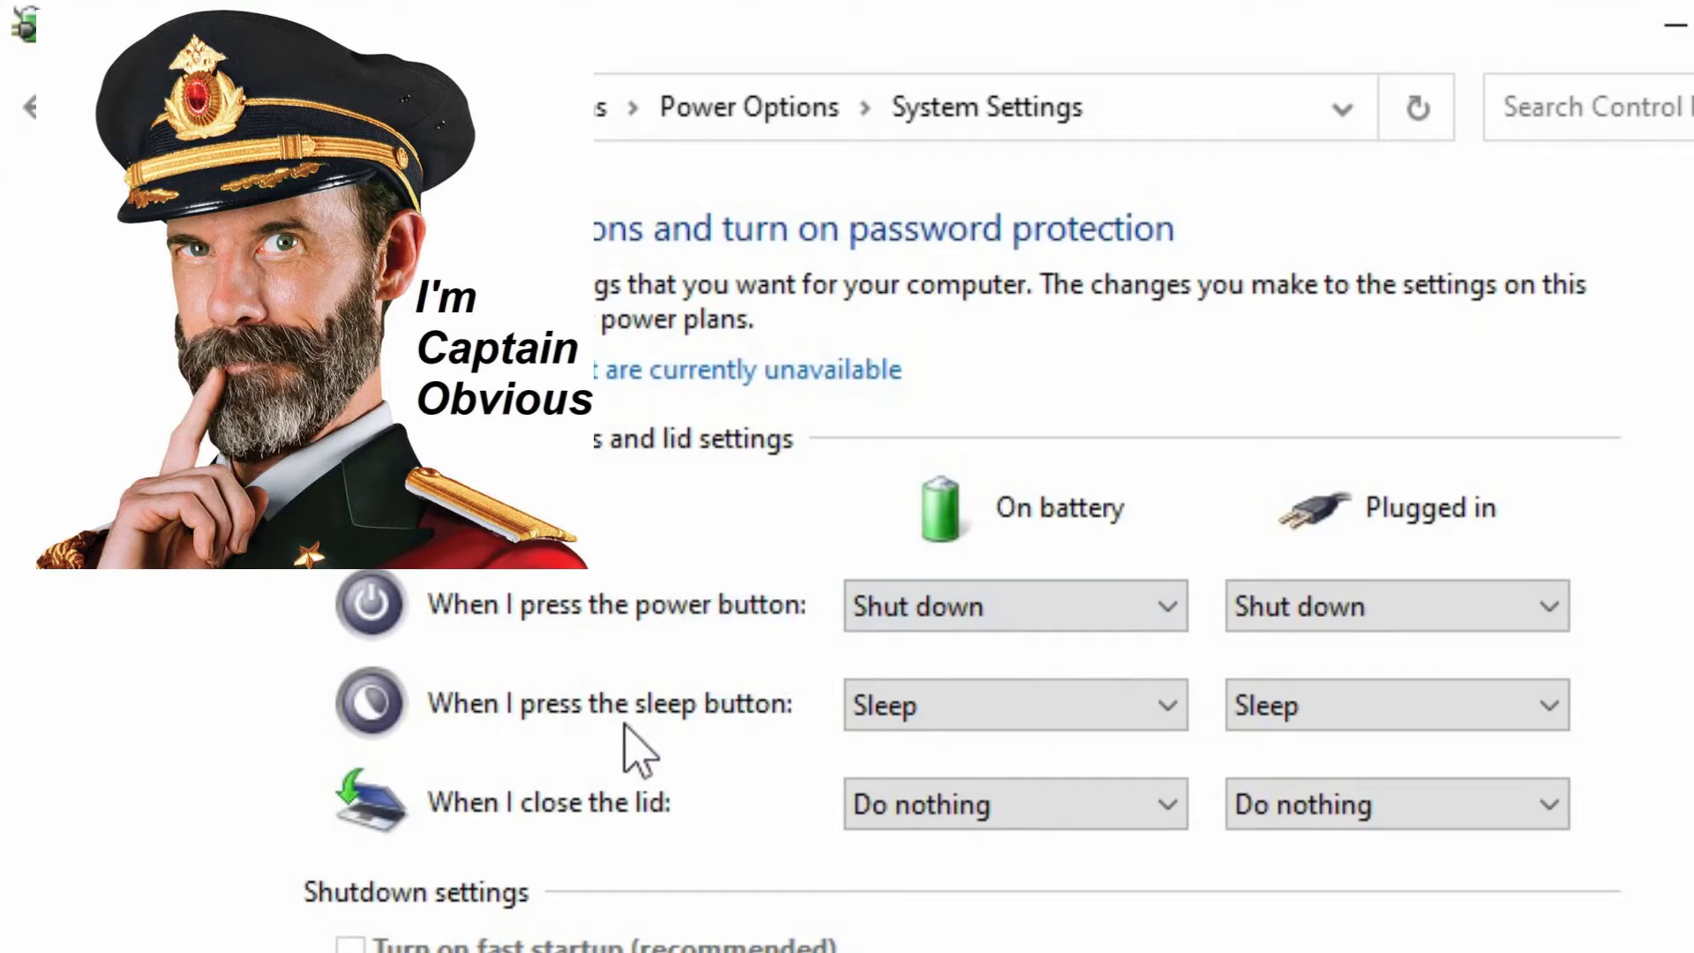
left_click(908, 703)
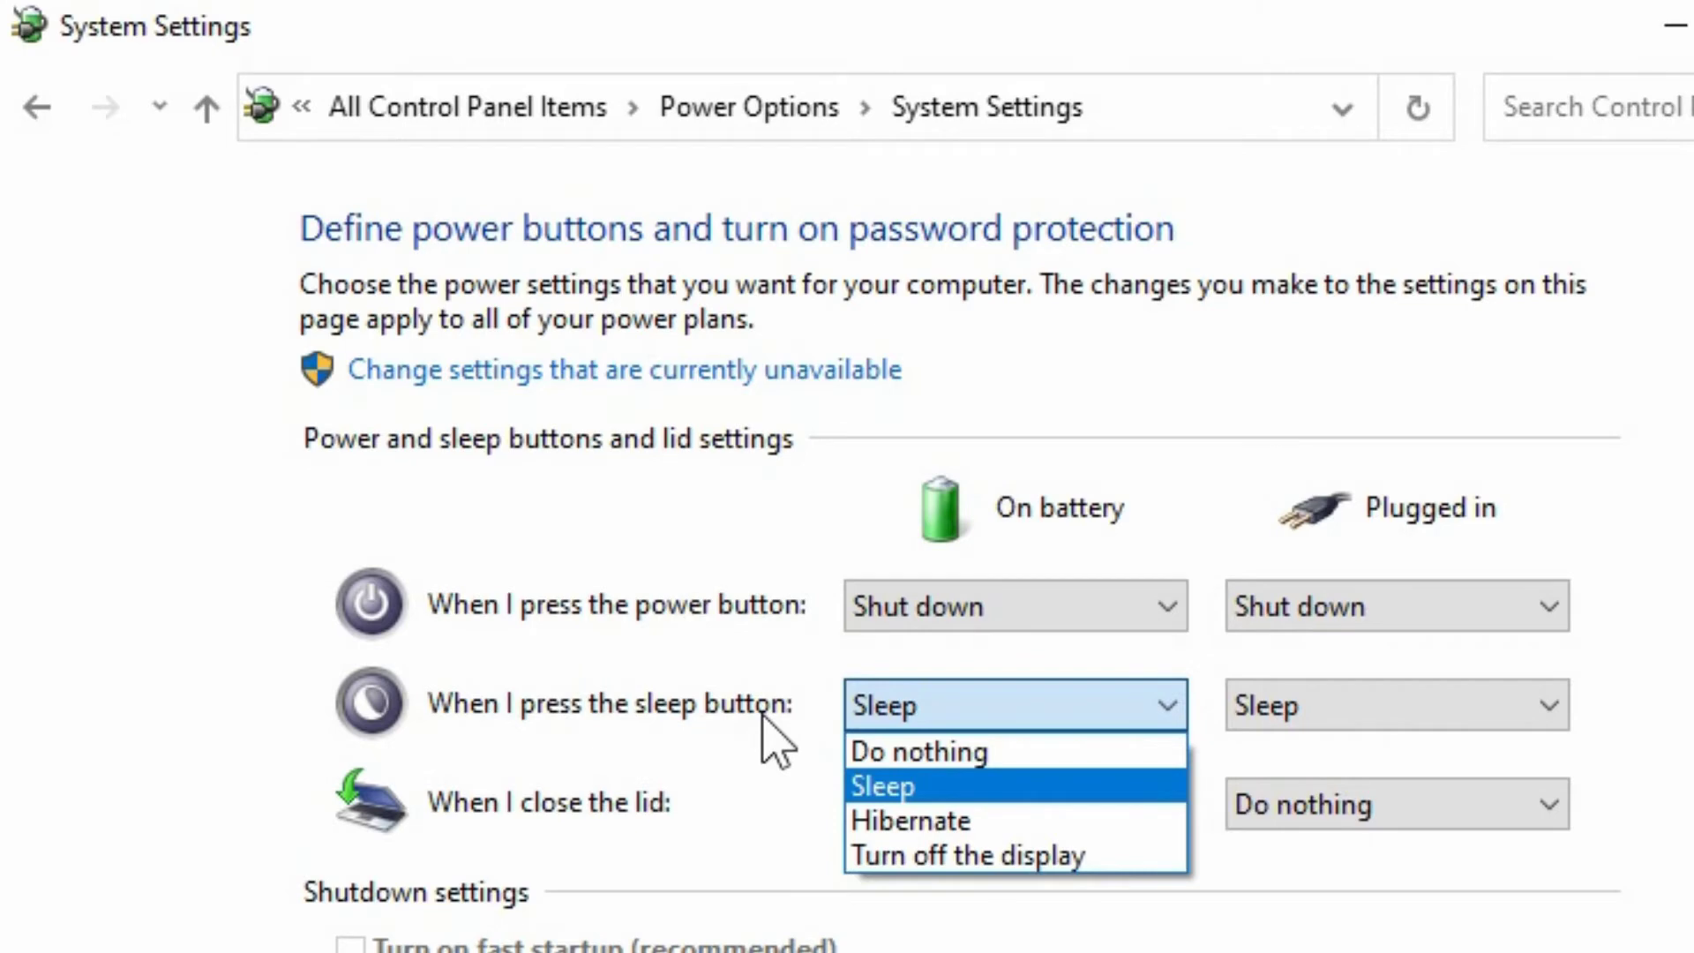
left_click(764, 719)
left_click(882, 805)
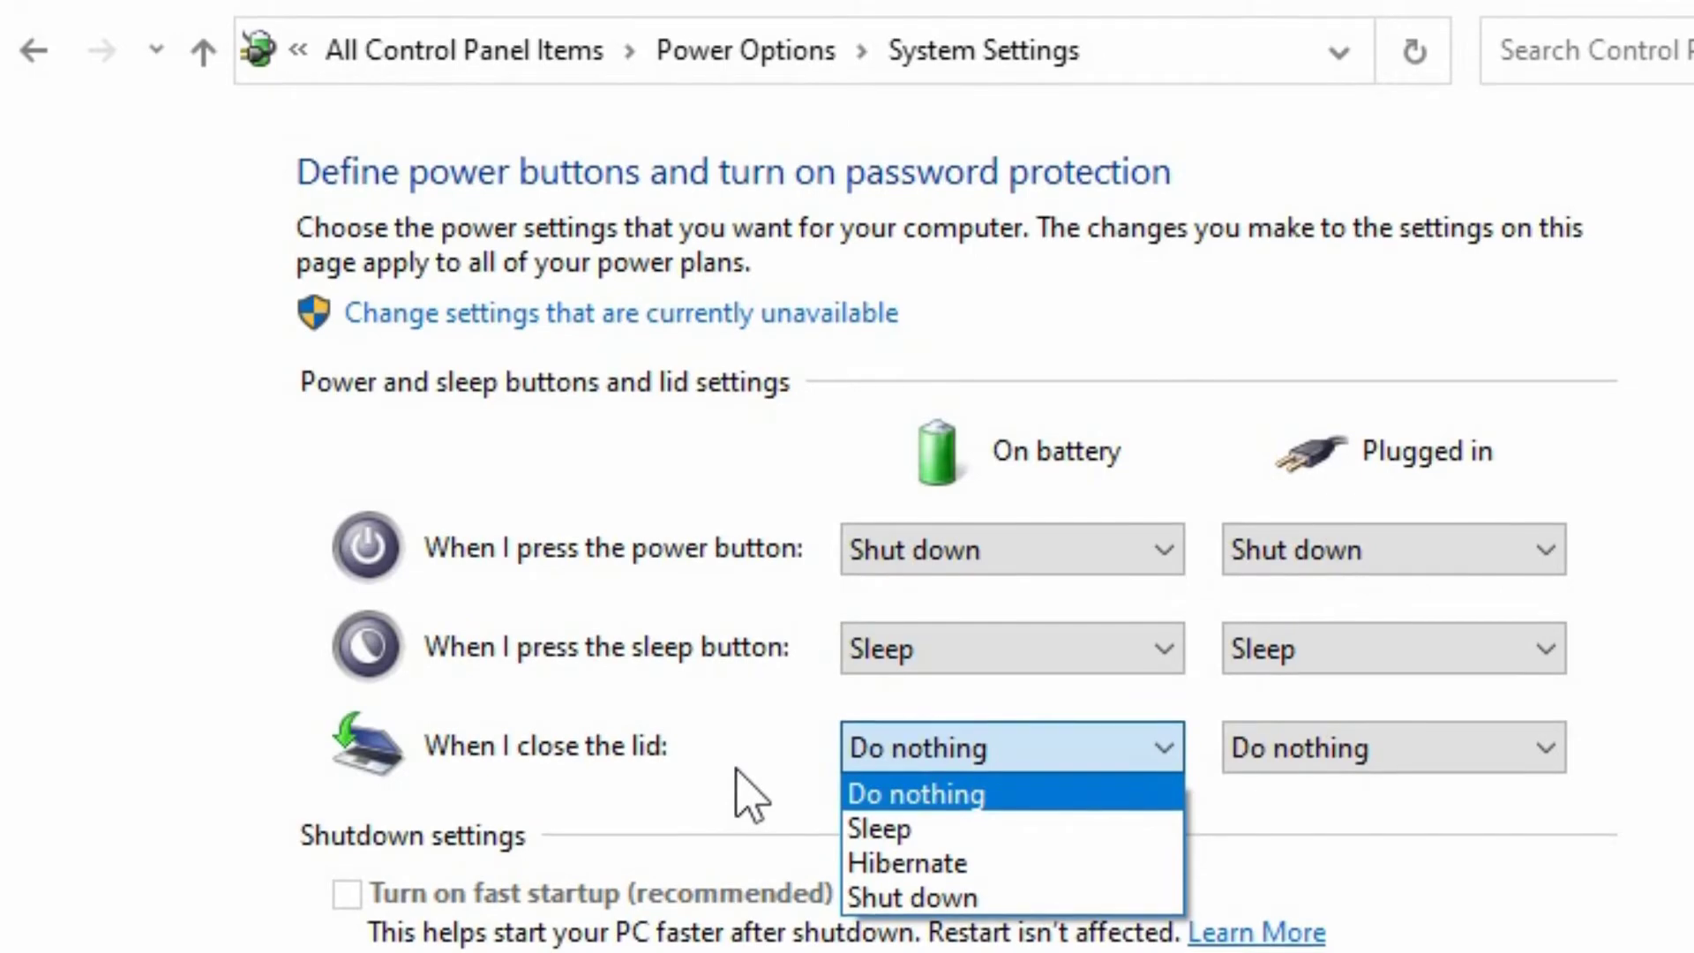
left_click(736, 770)
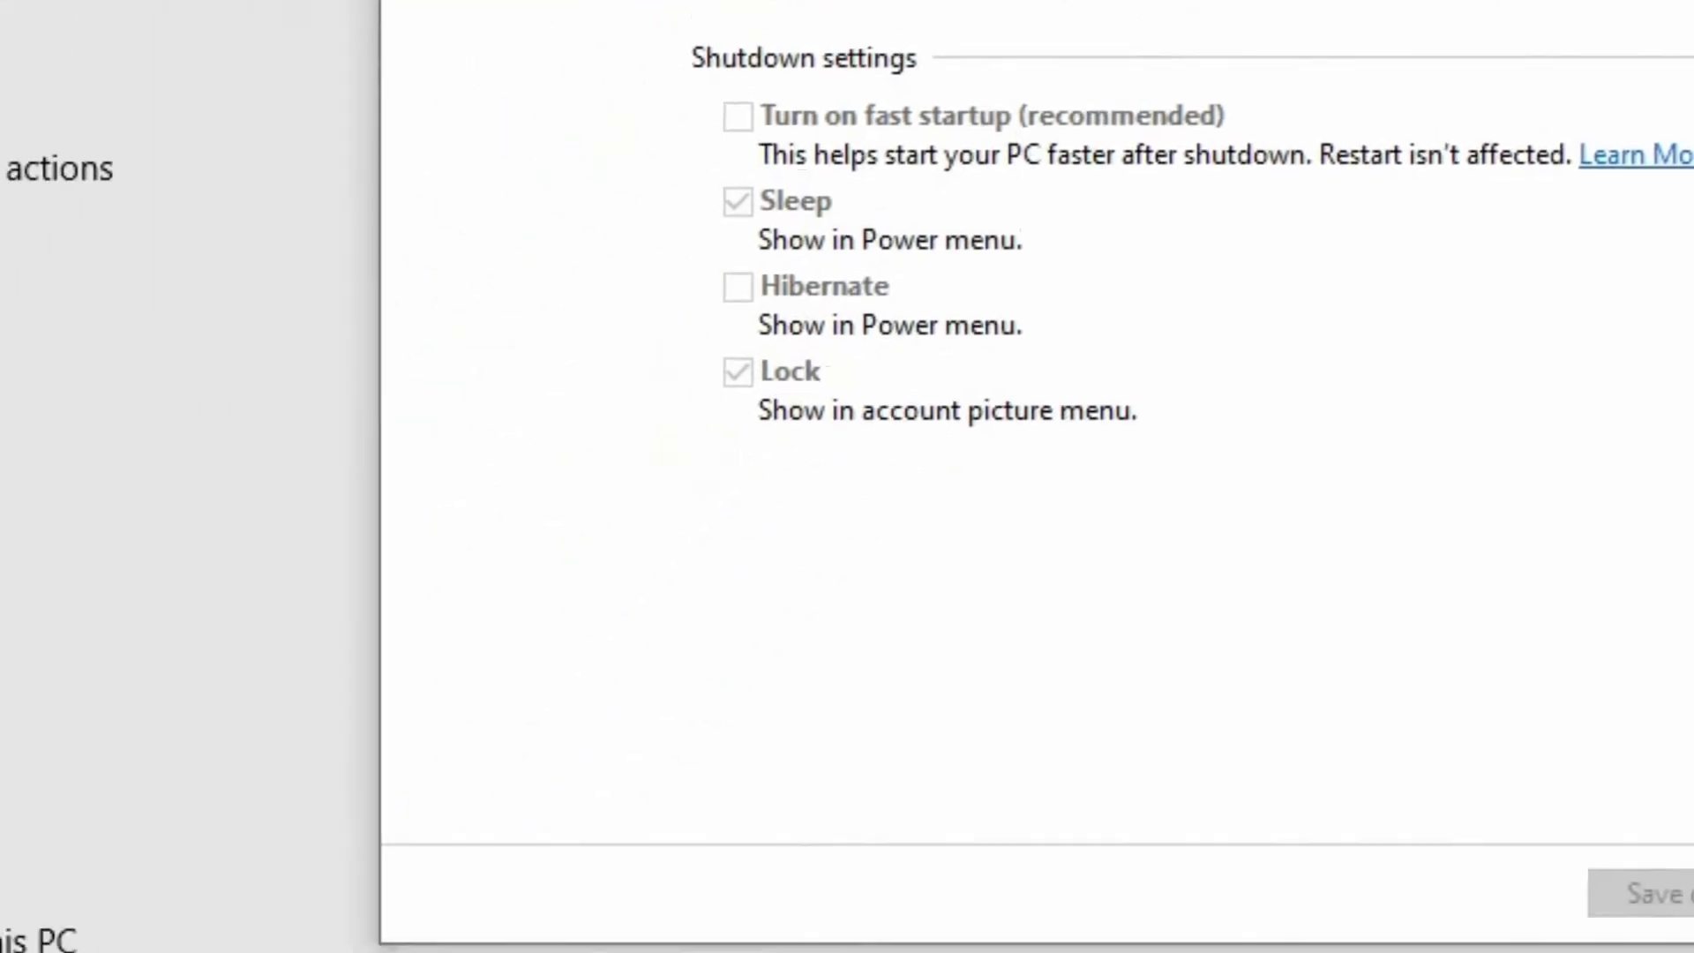
left_click(13, 945)
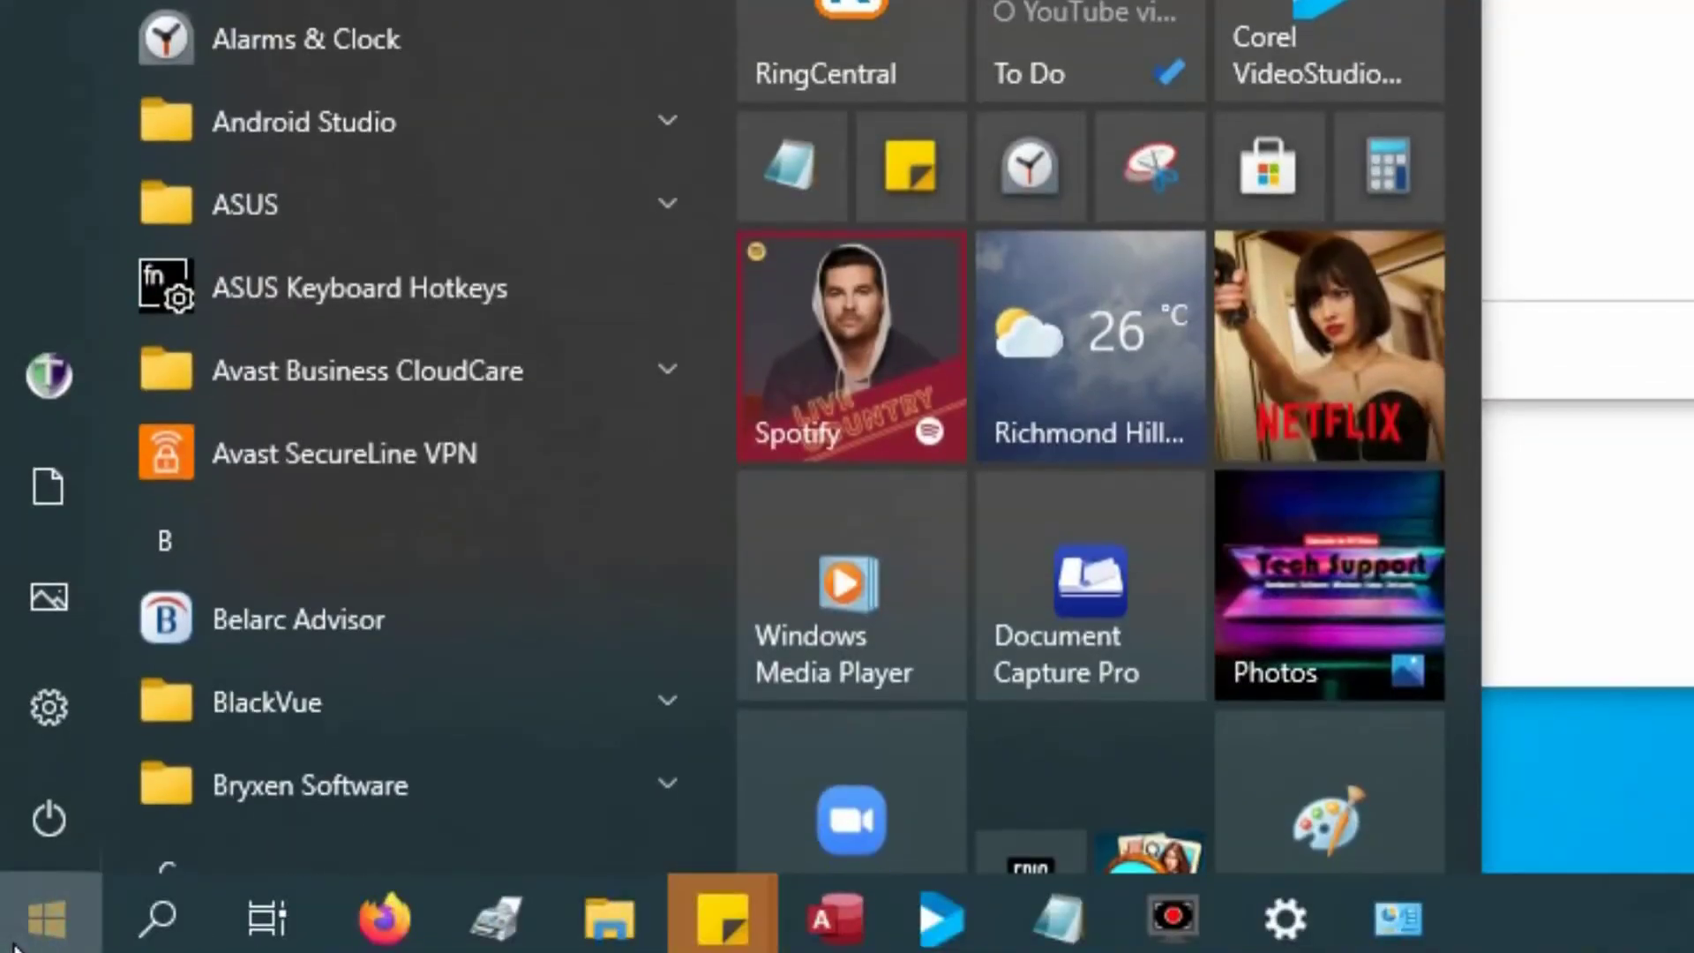
left_click(49, 822)
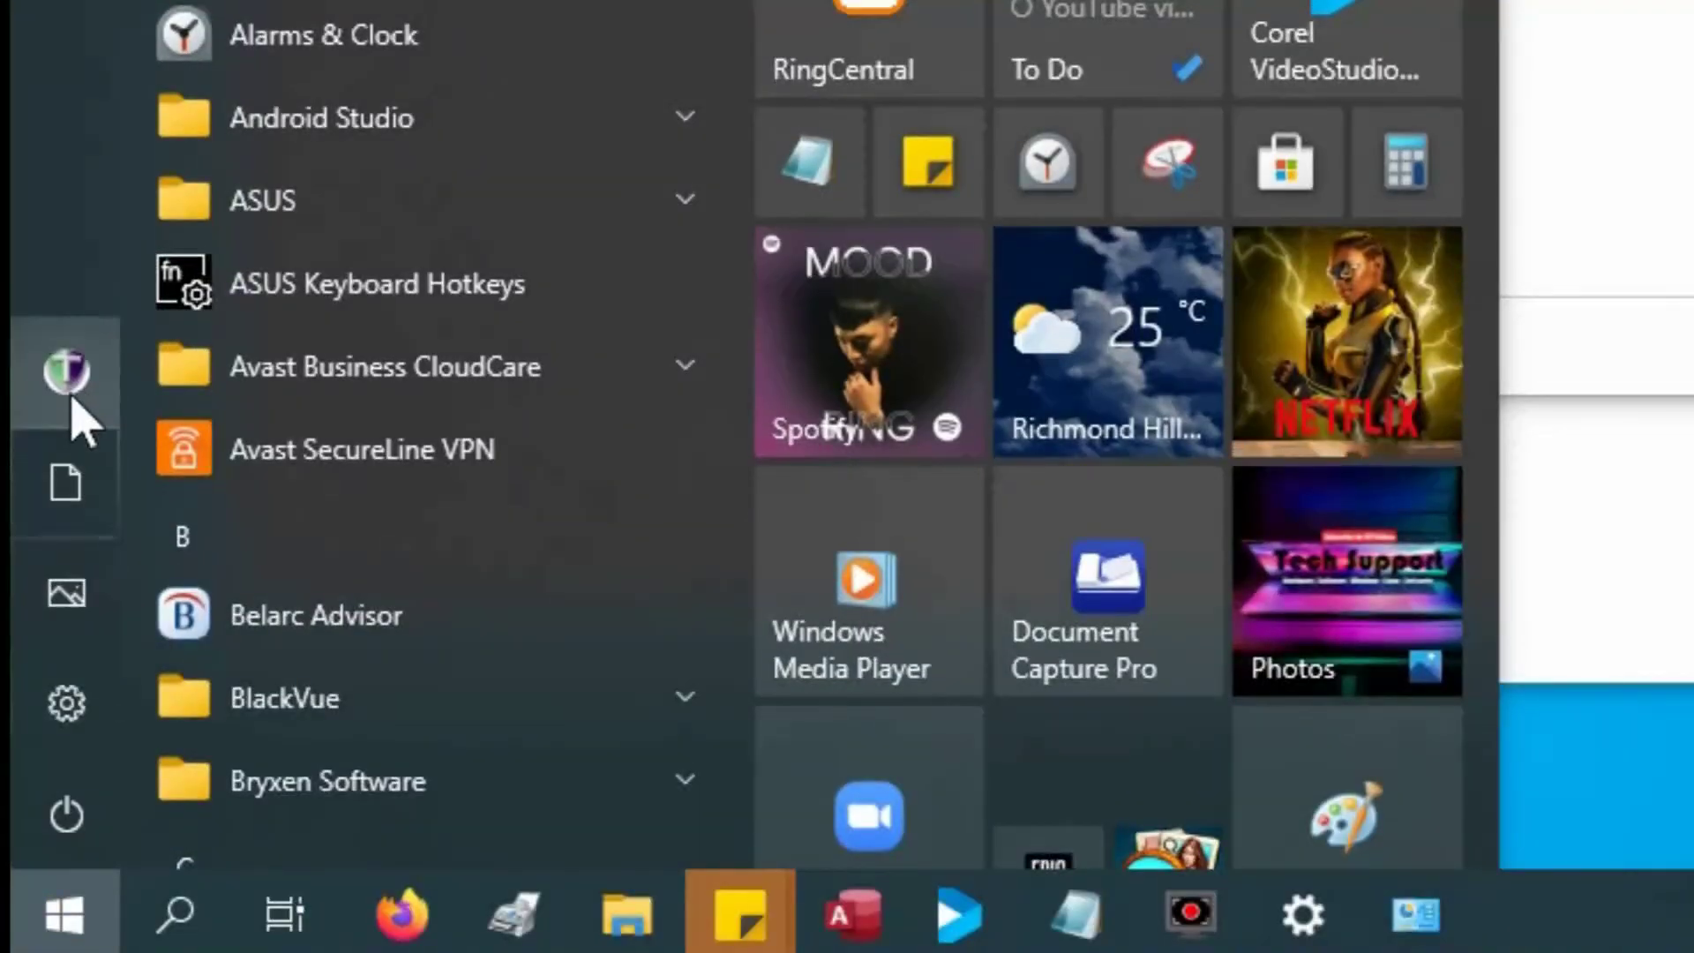
left_click(74, 404)
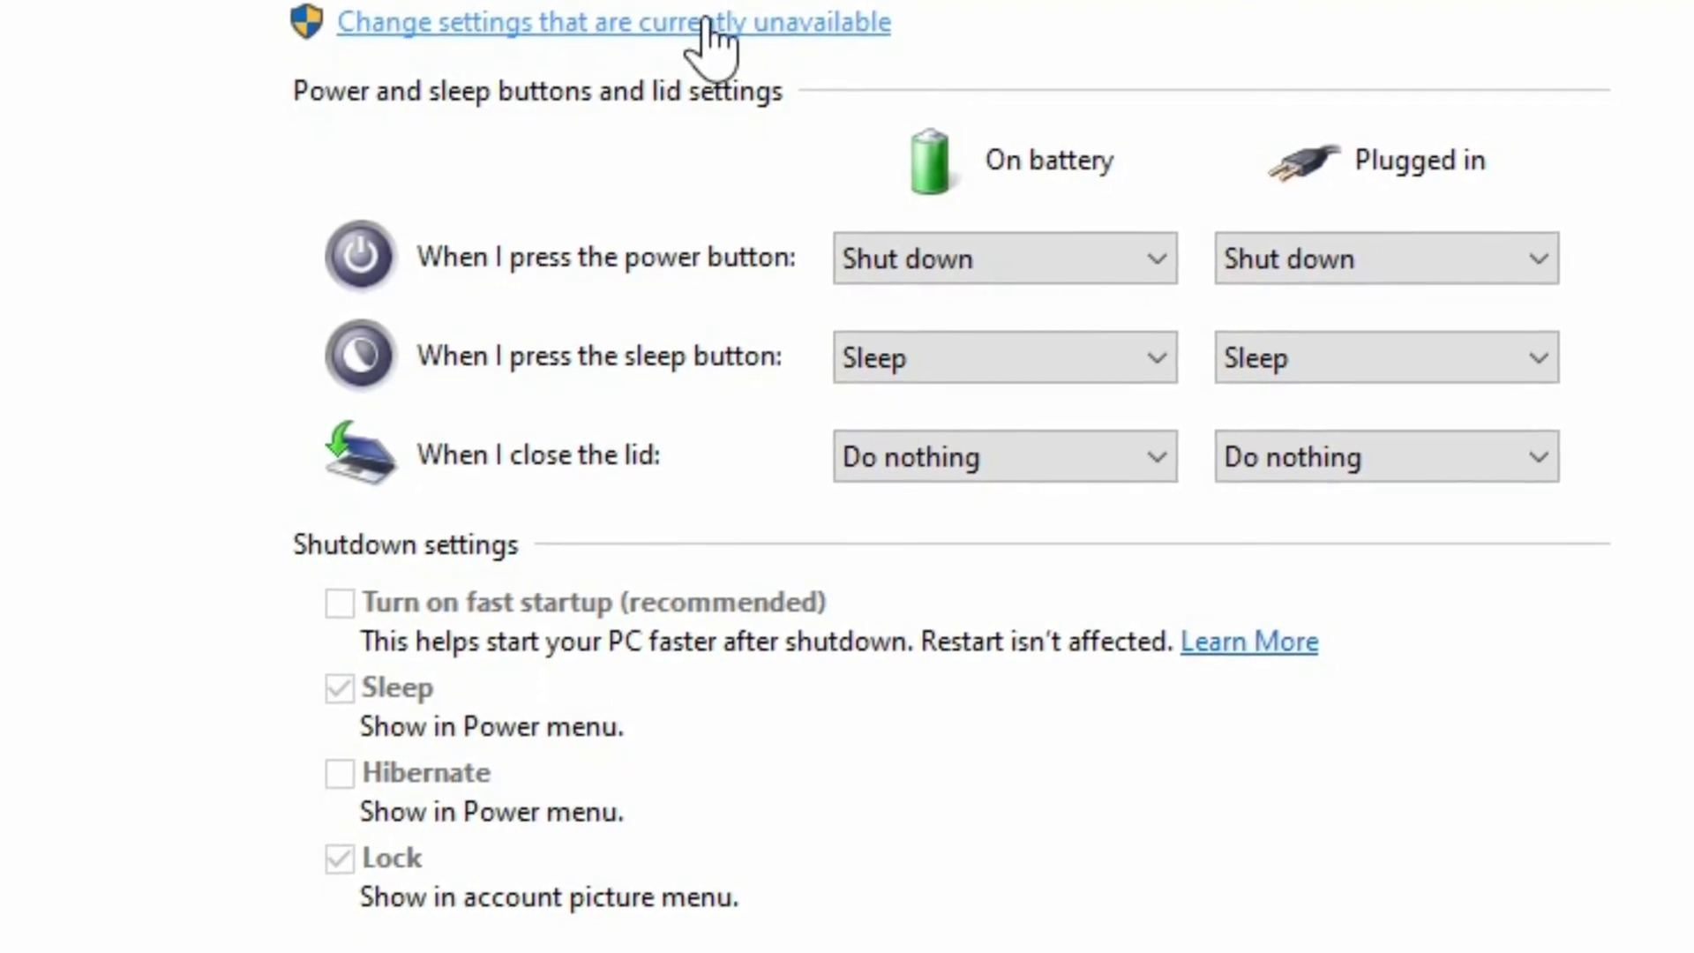
- Unlock the shutdown settings, toggle Sleep off and back on, and leave Hibernate unchecked
left_click(643, 23)
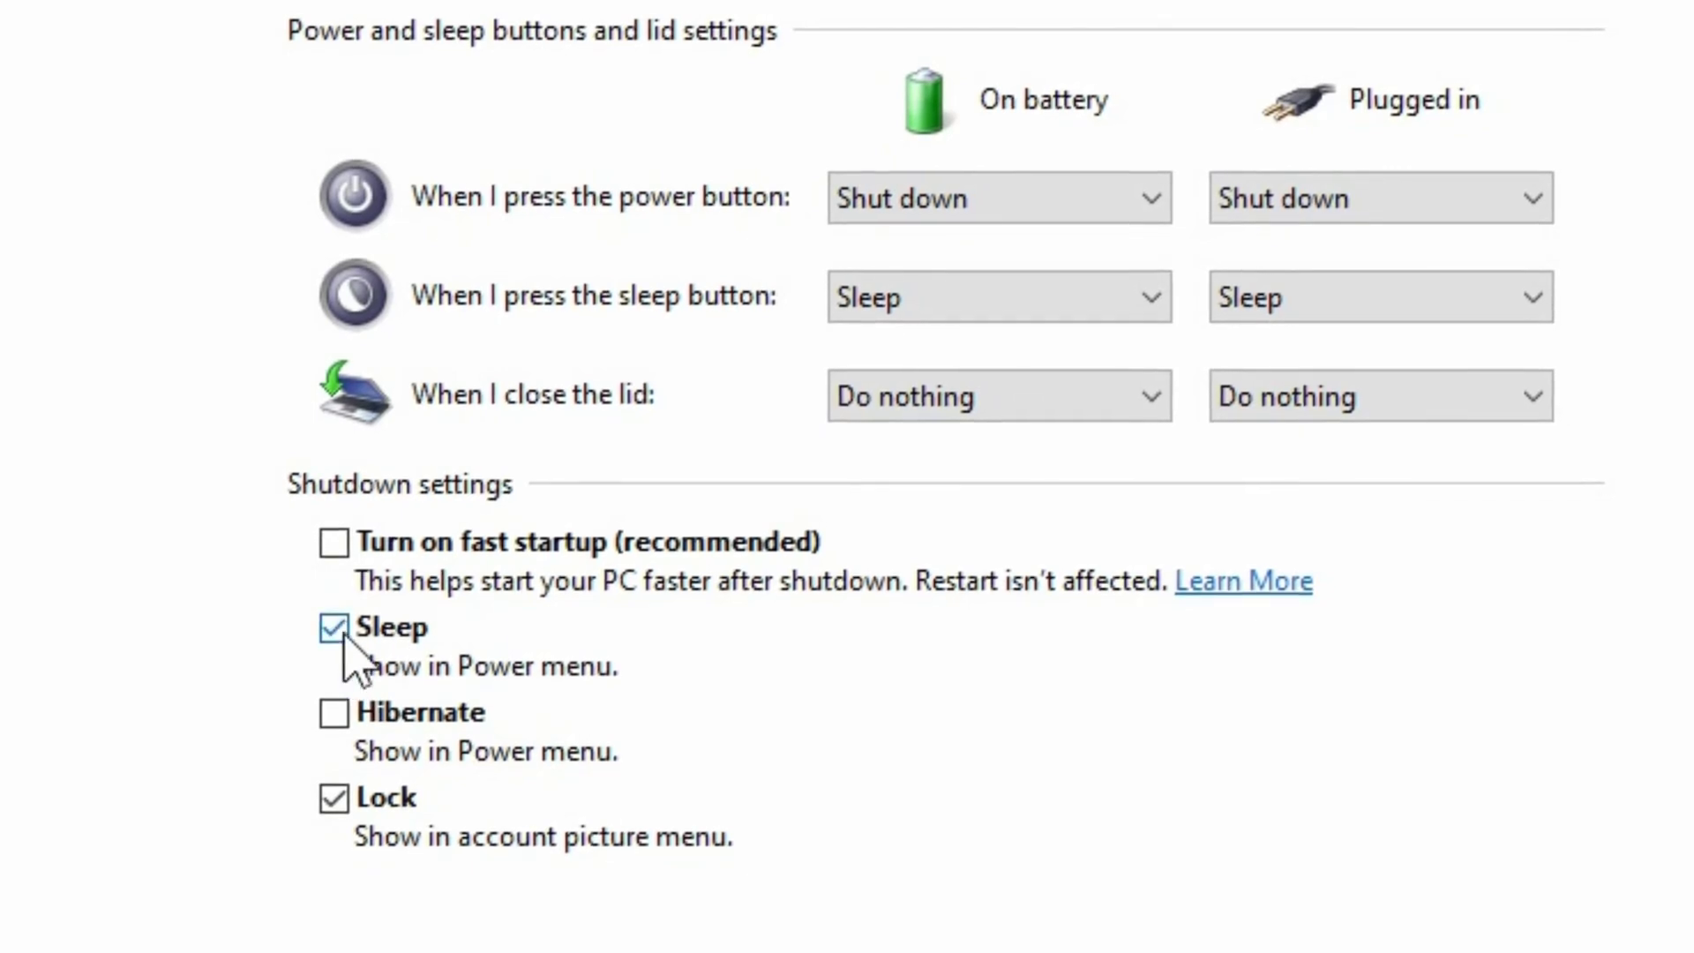
left_click(343, 635)
left_click(334, 709)
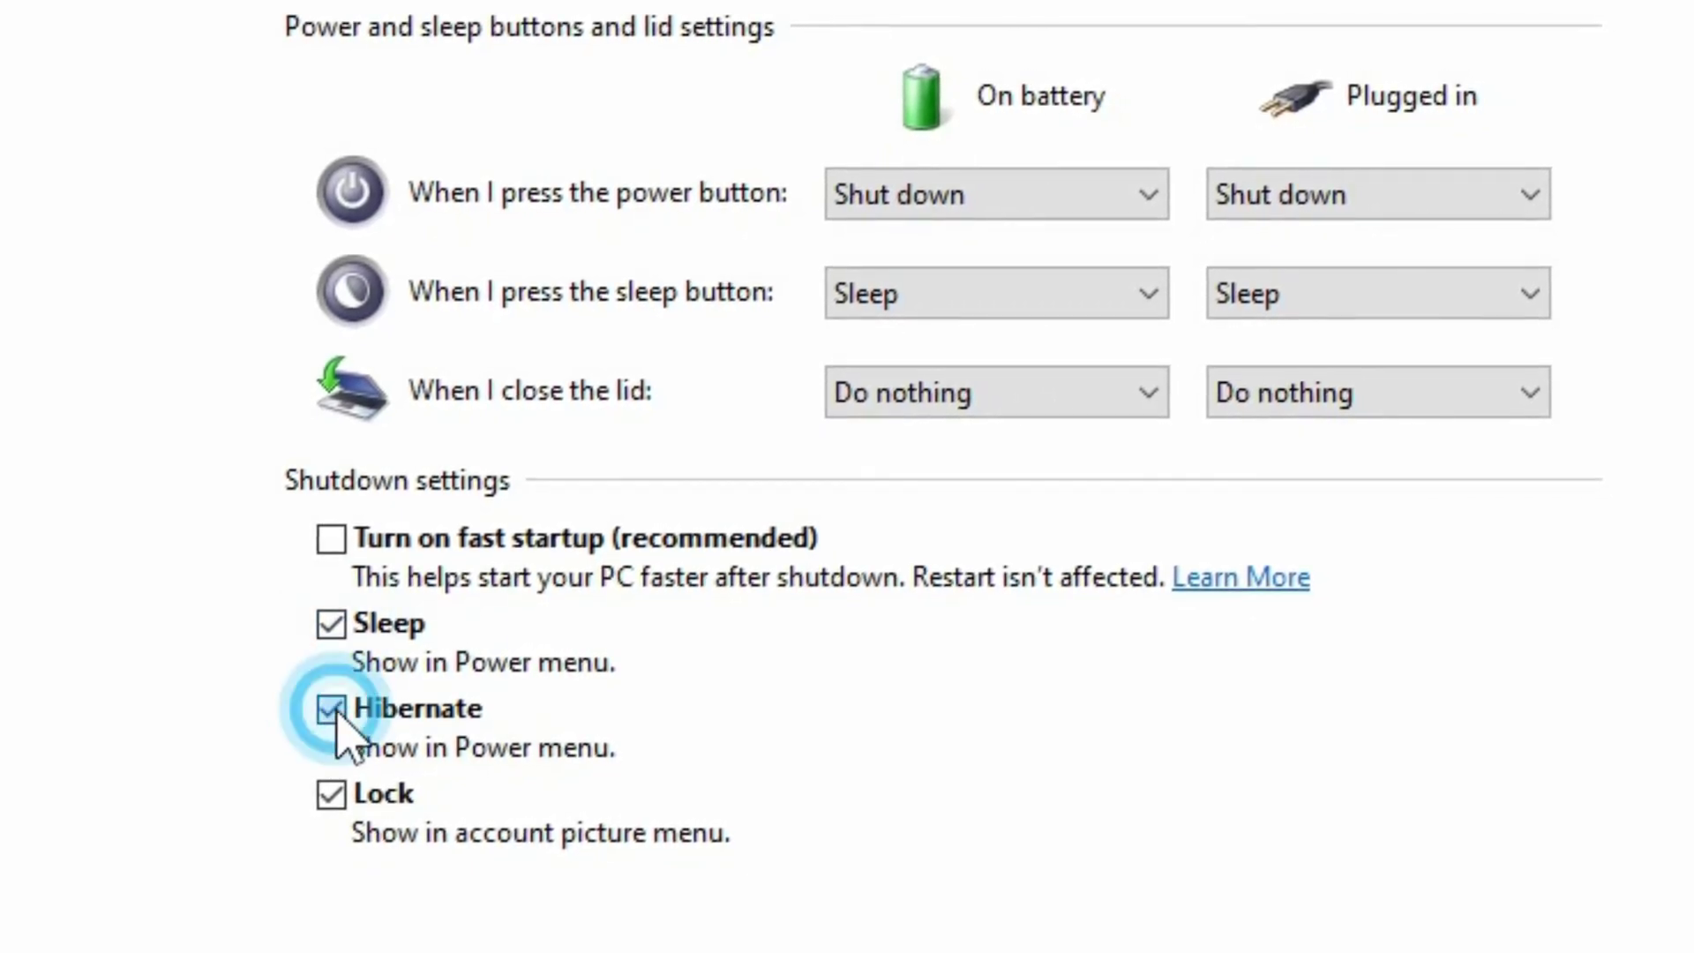
left_click(334, 709)
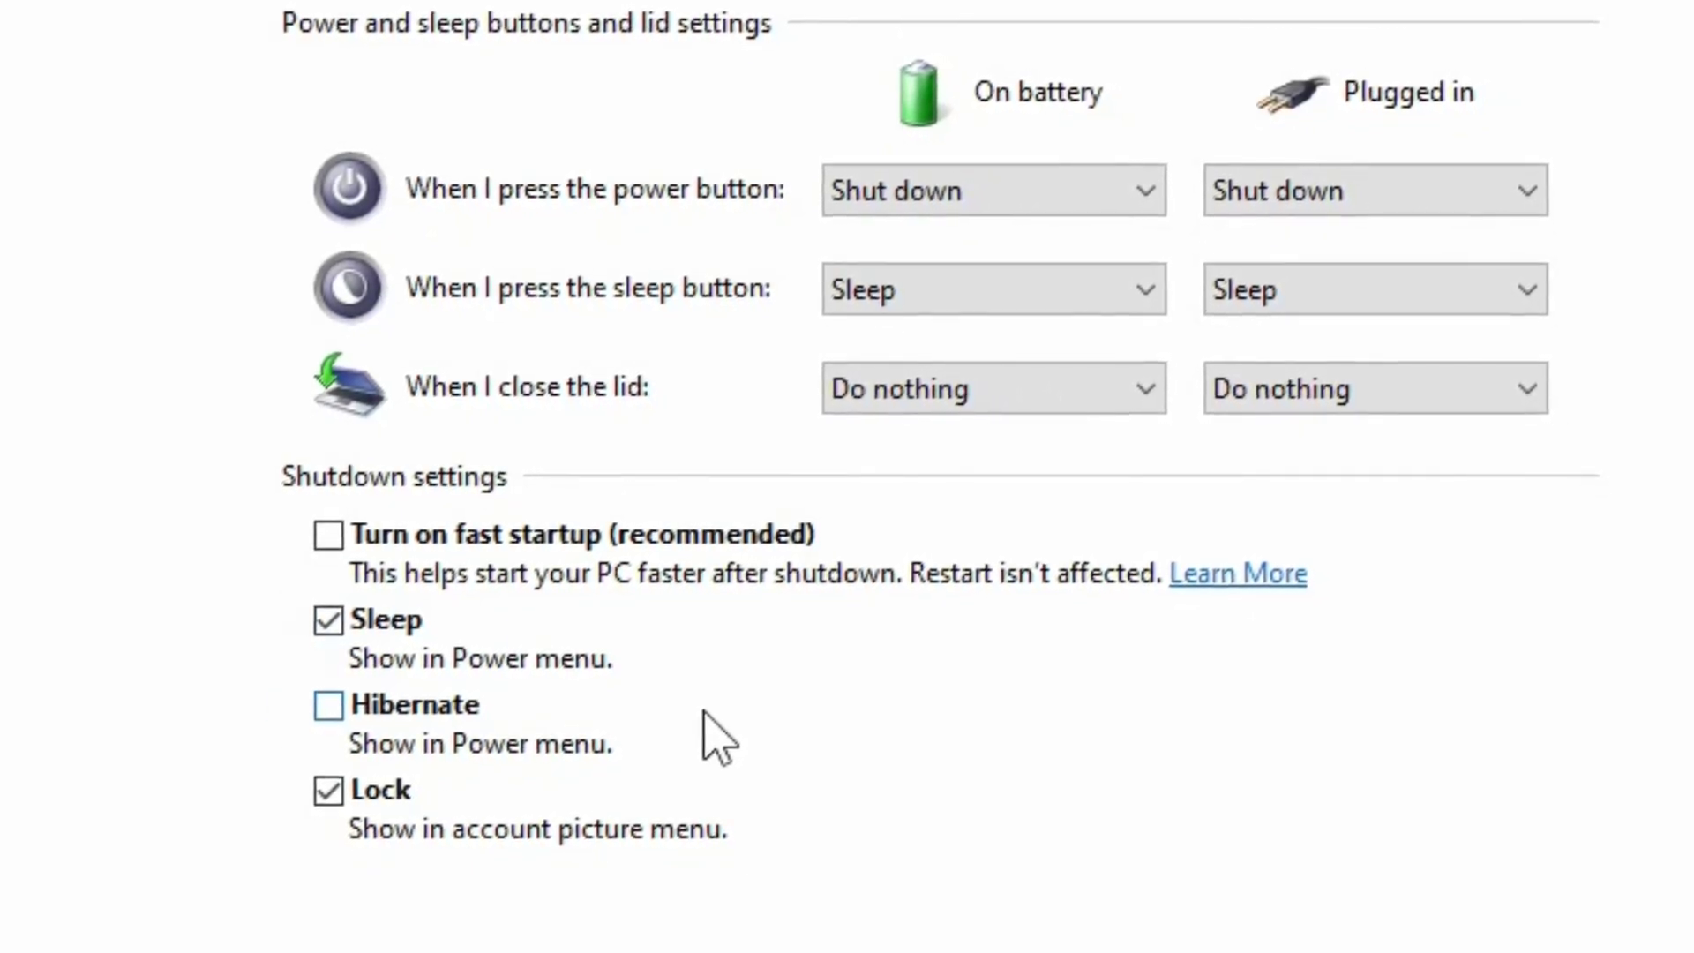